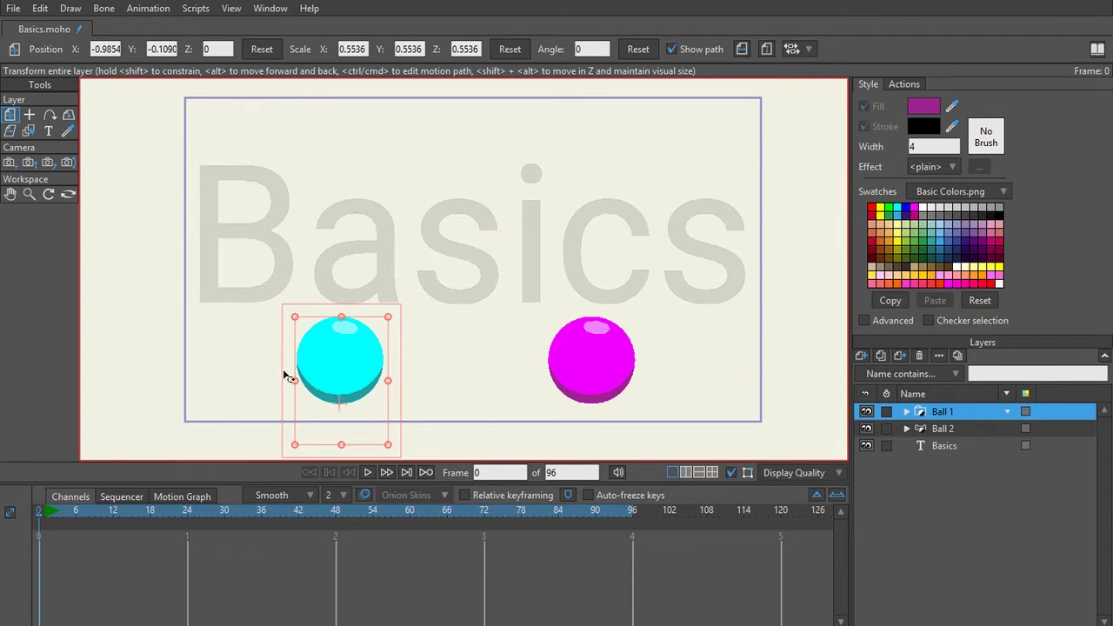
Expand Ball 1 to inspect its Shadow, Highlight and Base parts, then collapse it.
left_click(944, 428)
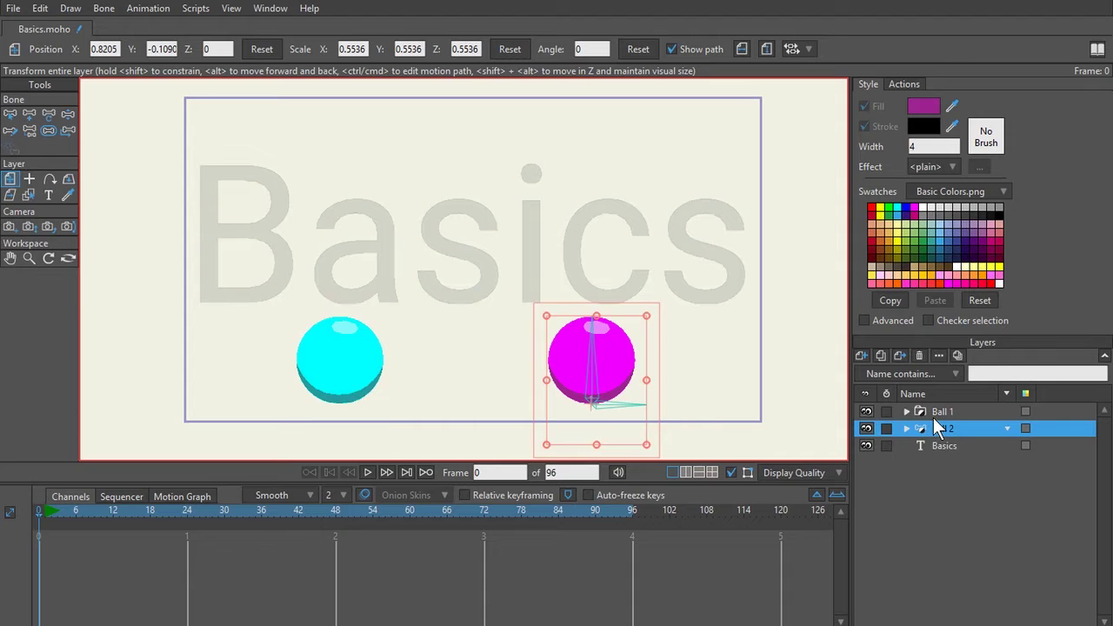
left_click(919, 413)
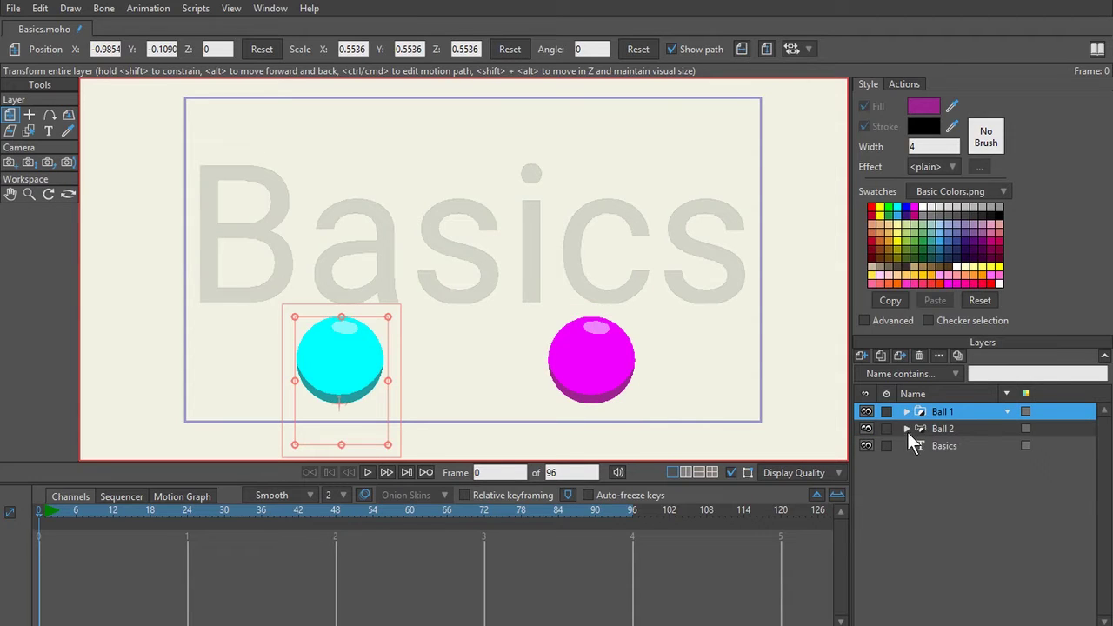
left_click(906, 411)
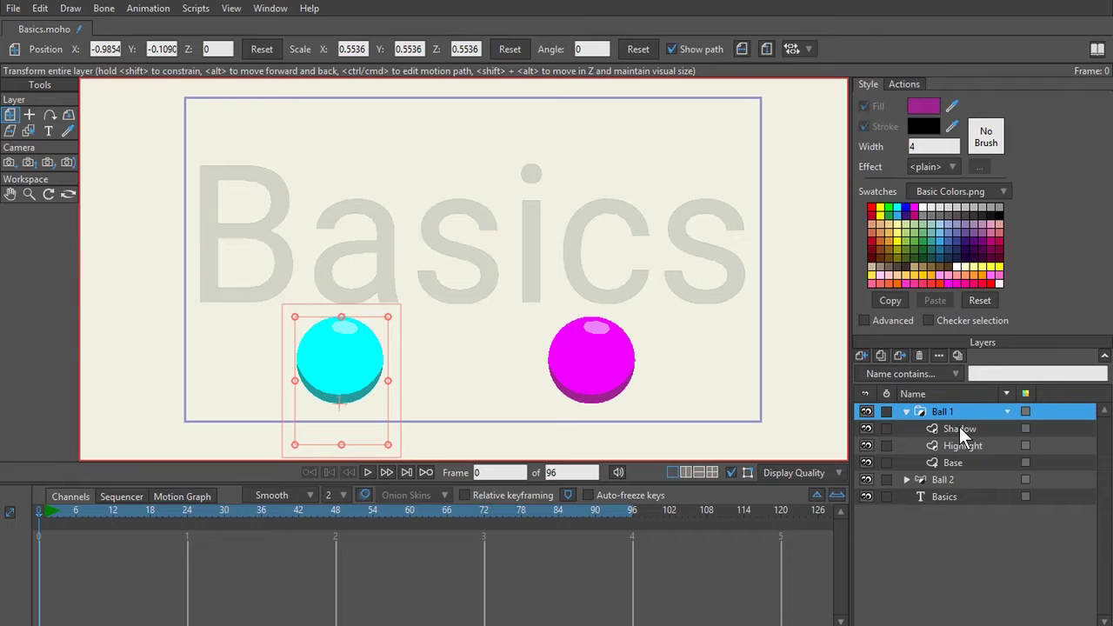
left_click(960, 427)
left_click(959, 448)
left_click(957, 465)
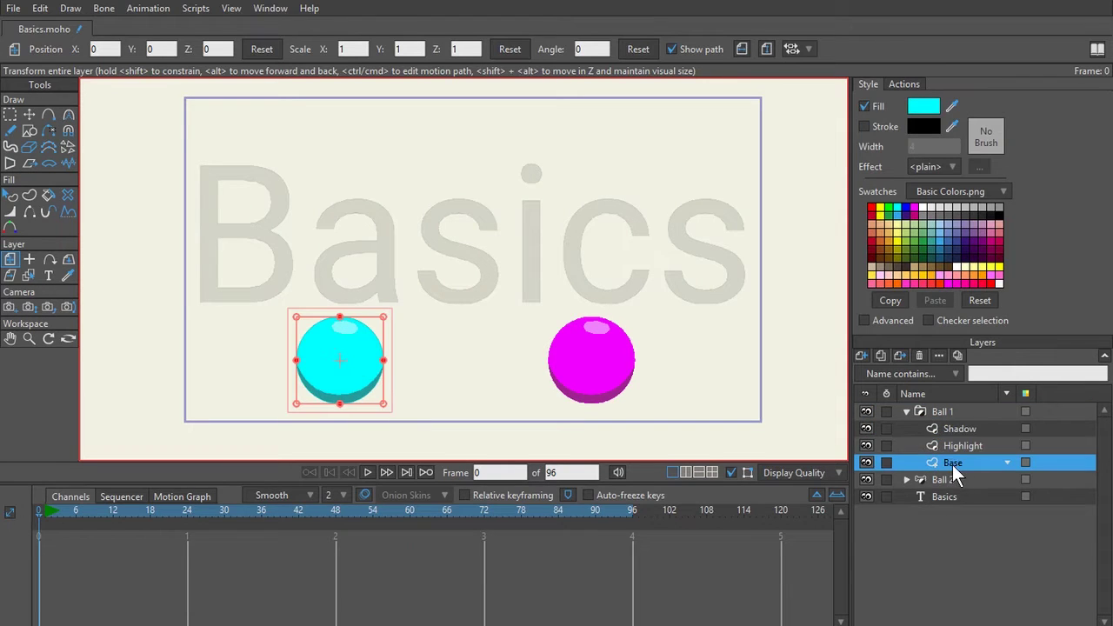
left_click(907, 411)
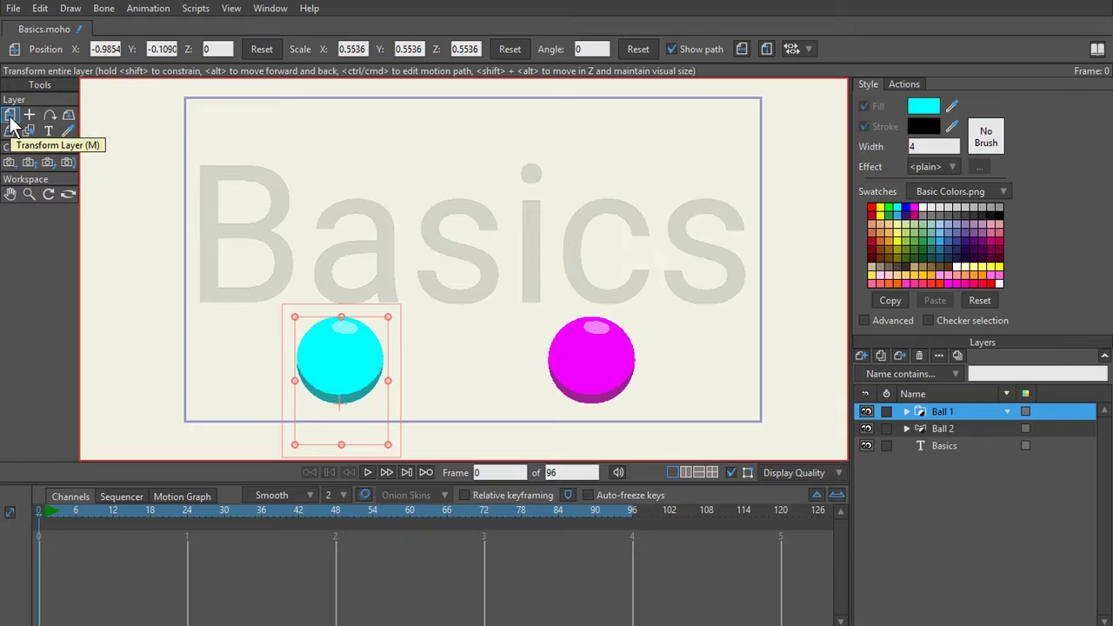
Hide the magenta Ball 2 layer and select the cyan Ball 1 layer.
left_click(943, 428)
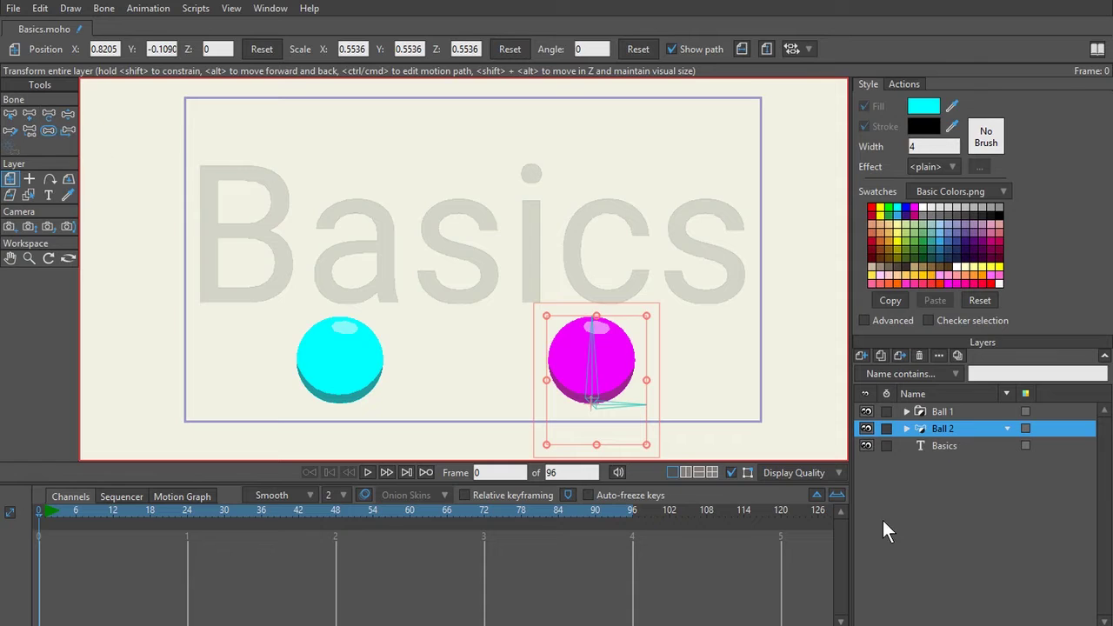
left_click(866, 430)
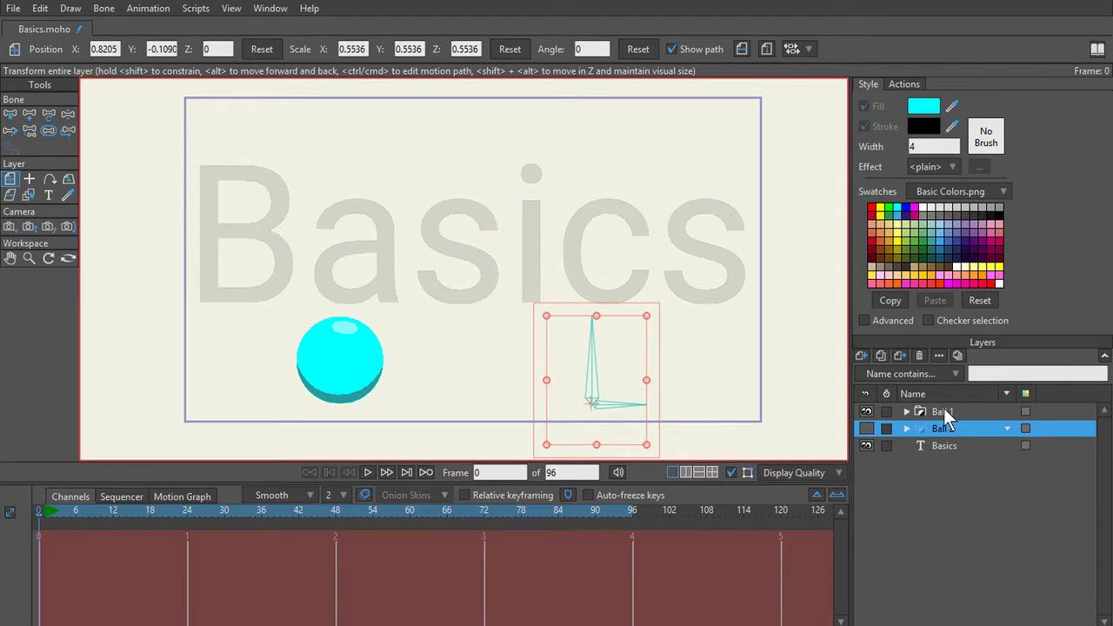
left_click(945, 412)
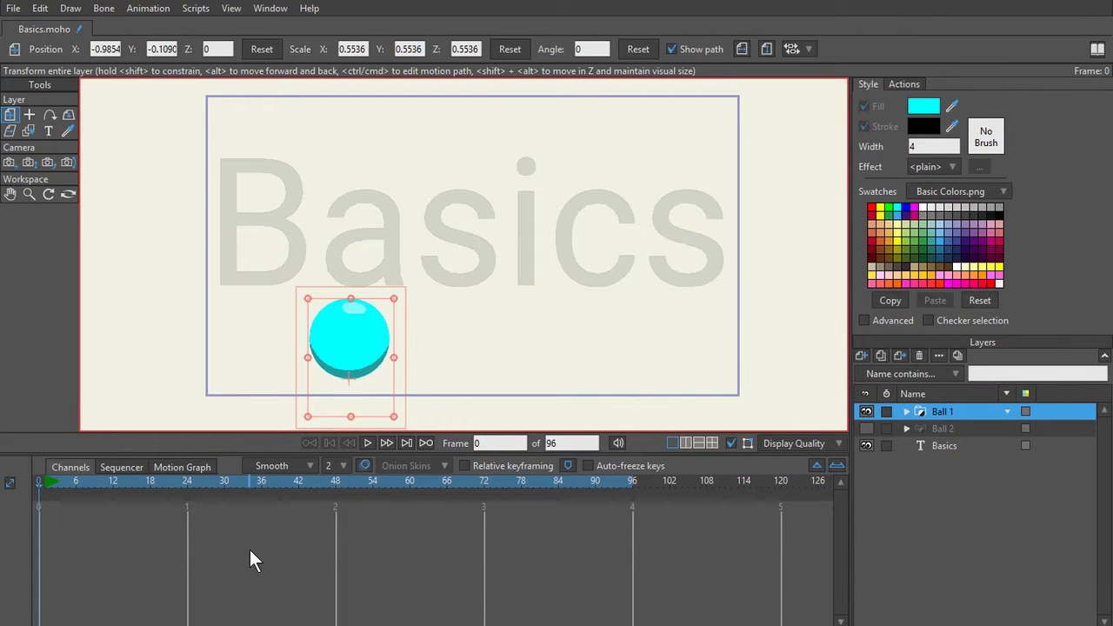
Compare frames 0 and 1, then key the ball's position at -0.9854, -0.1090 with scale 0.5536.
left_click(45, 483)
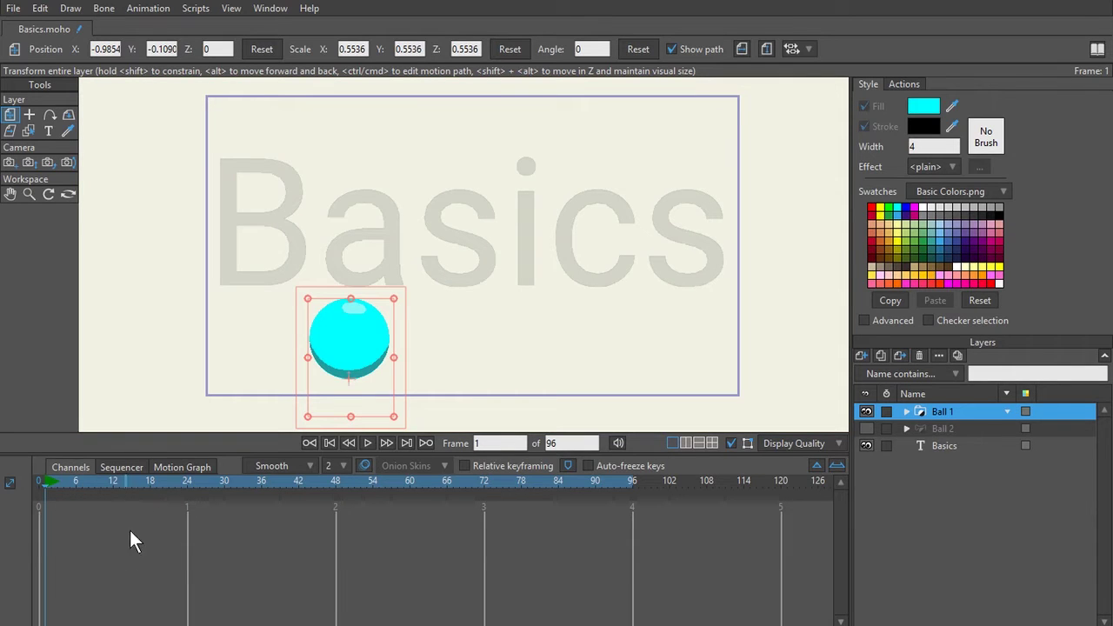
left_click(44, 481)
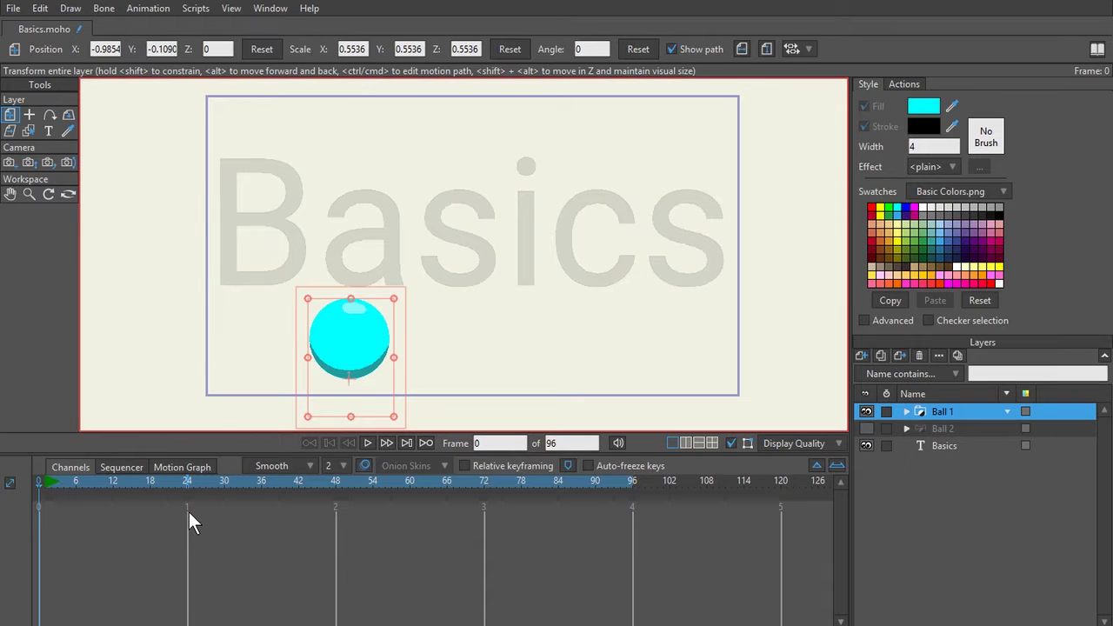
left_click(45, 487)
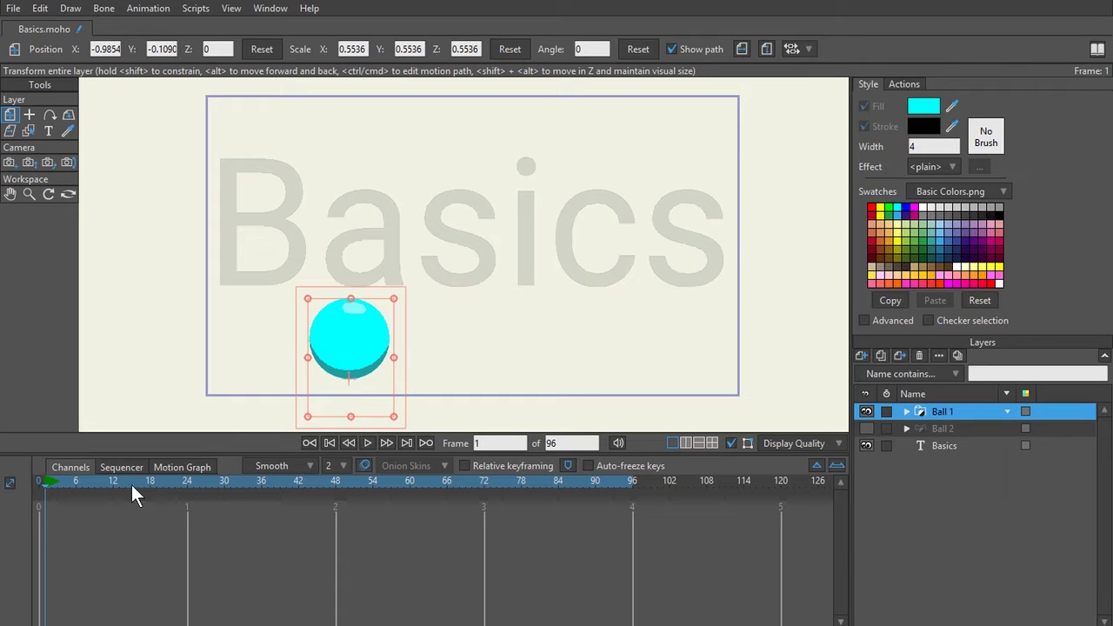
left_click(33, 487)
left_click(47, 481)
left_click(39, 487)
left_click(46, 483)
left_click(262, 50)
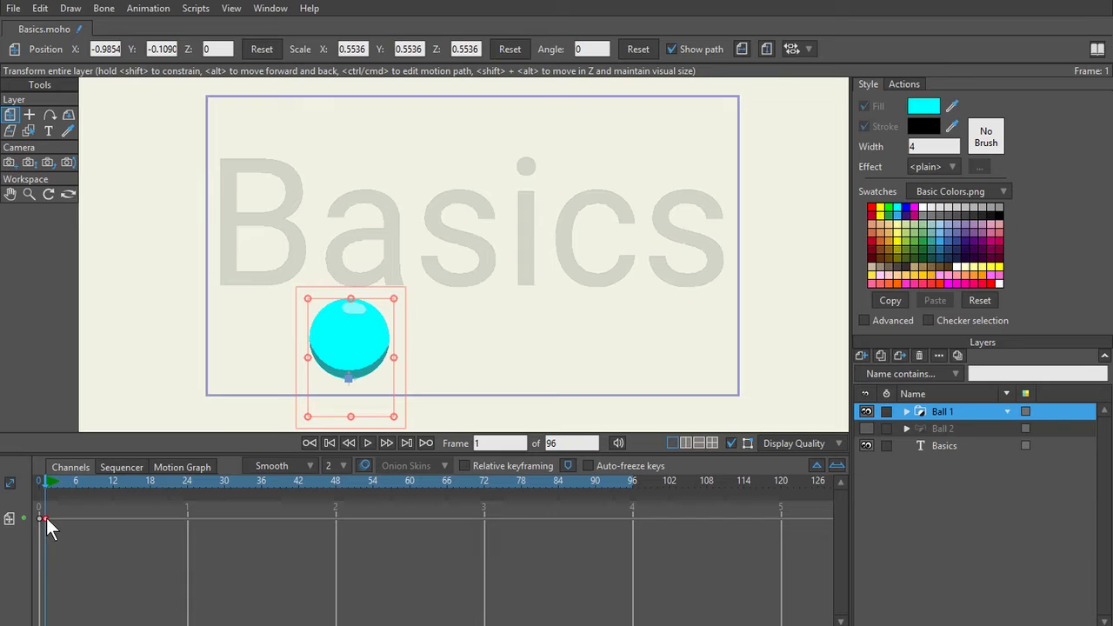
Replace the keyframes with a frame-0 key on the cyan ball, then move to frame 12.
key("Delete")
left_click(351, 352)
left_click(45, 518)
left_click_drag(46, 485, 110, 482)
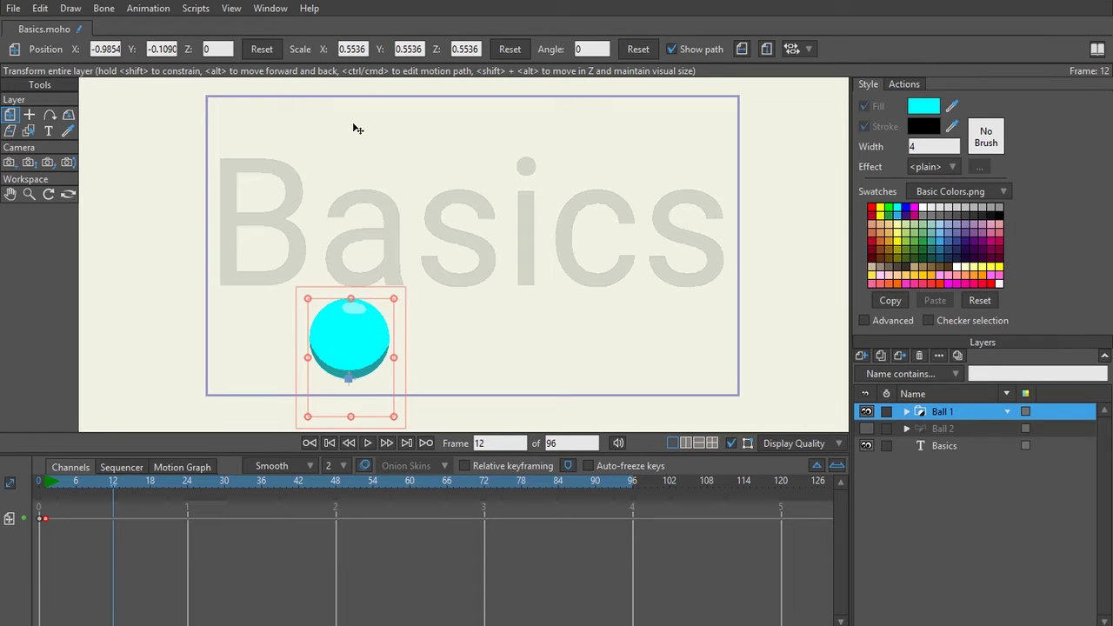
Raise the ball to Y 1.3564 at frame 12 and scrub to preview the rise.
left_click(355, 350)
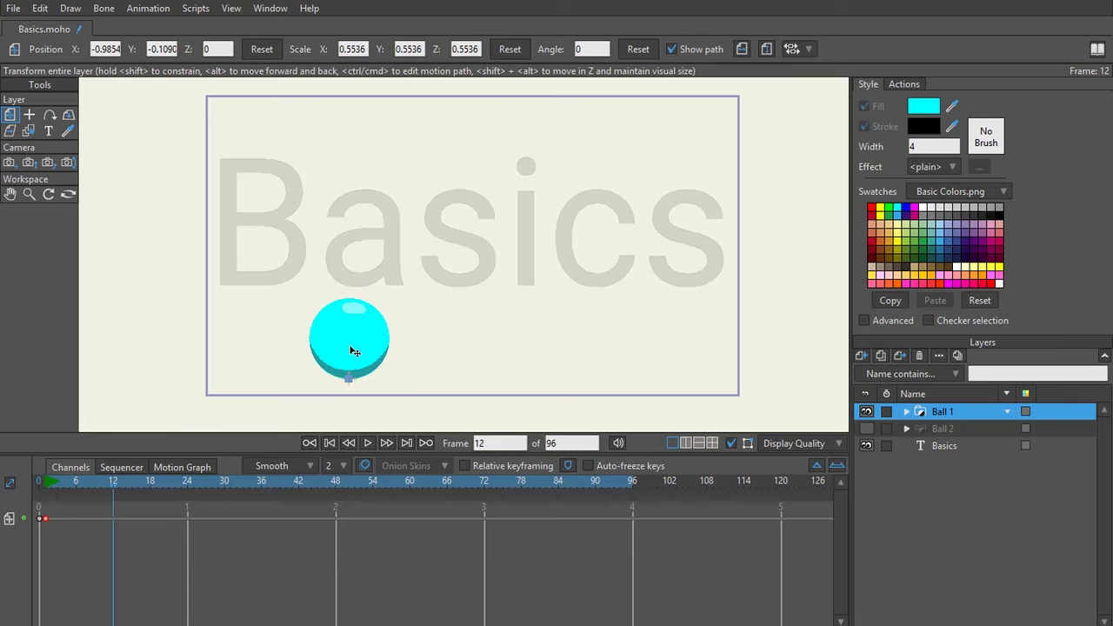
left_click_drag(354, 351, 354, 163)
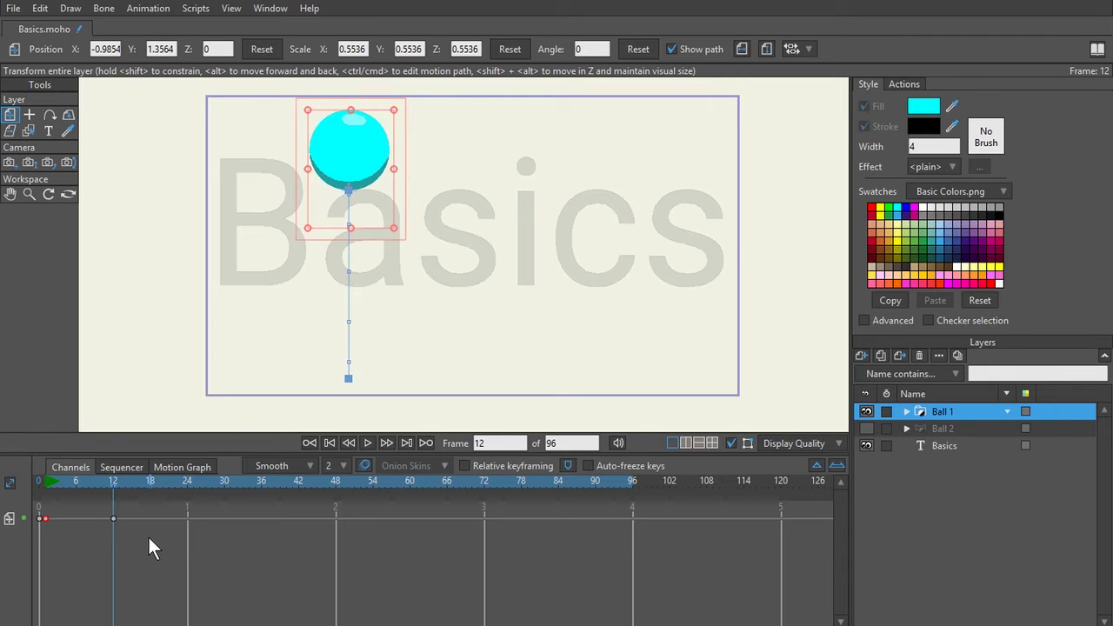
left_click(44, 487)
left_click_drag(45, 485, 50, 508)
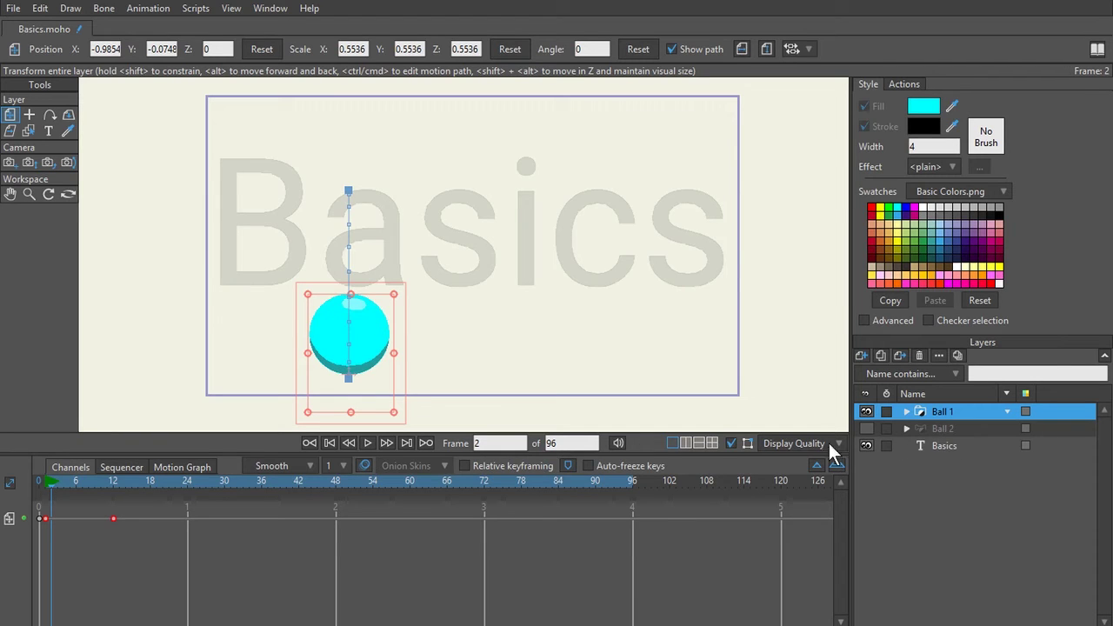
Key the ball back at its starting position, Y -0.1090, at frame 24.
left_click_drag(49, 481, 185, 479)
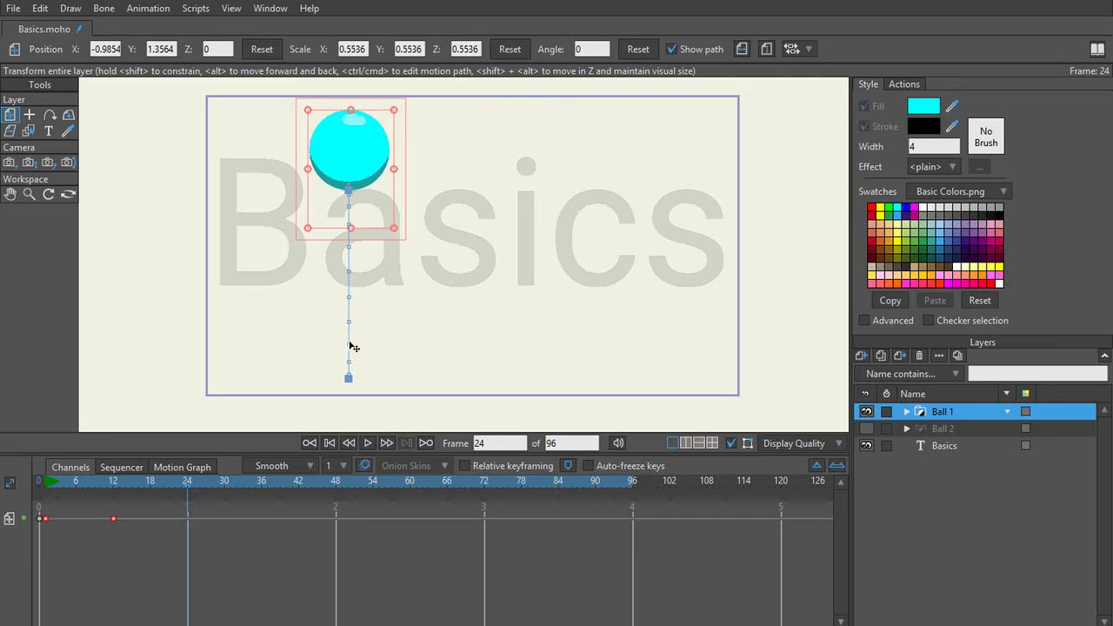
left_click(169, 564)
left_click(260, 50)
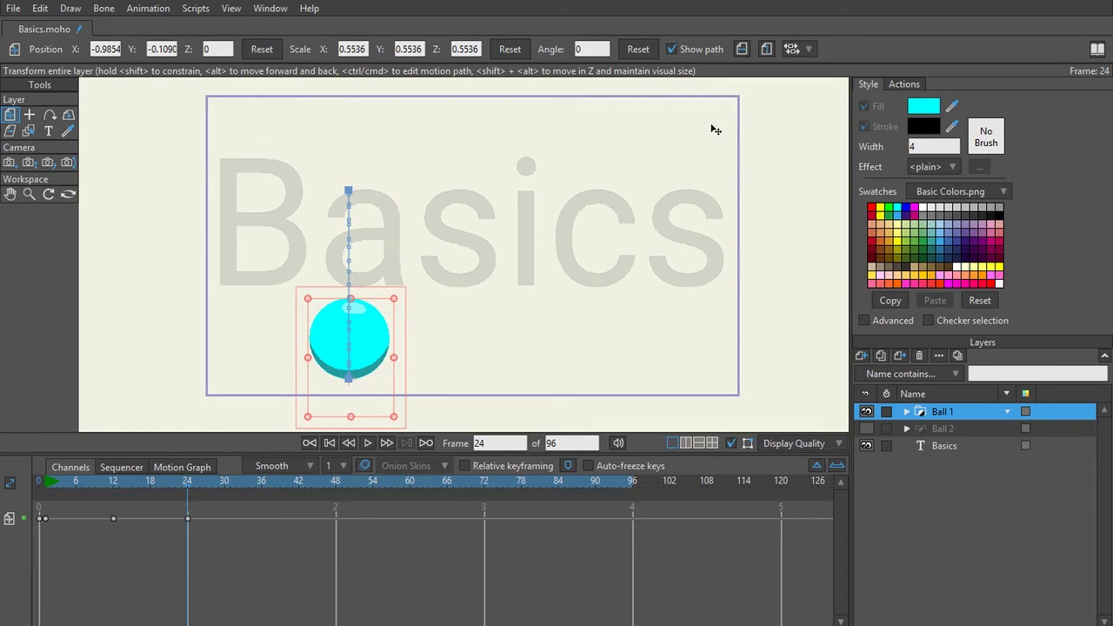
Undo a stray ball move and the frame-24 keyframe, returning to frame 1.
left_click_drag(324, 356, 161, 211)
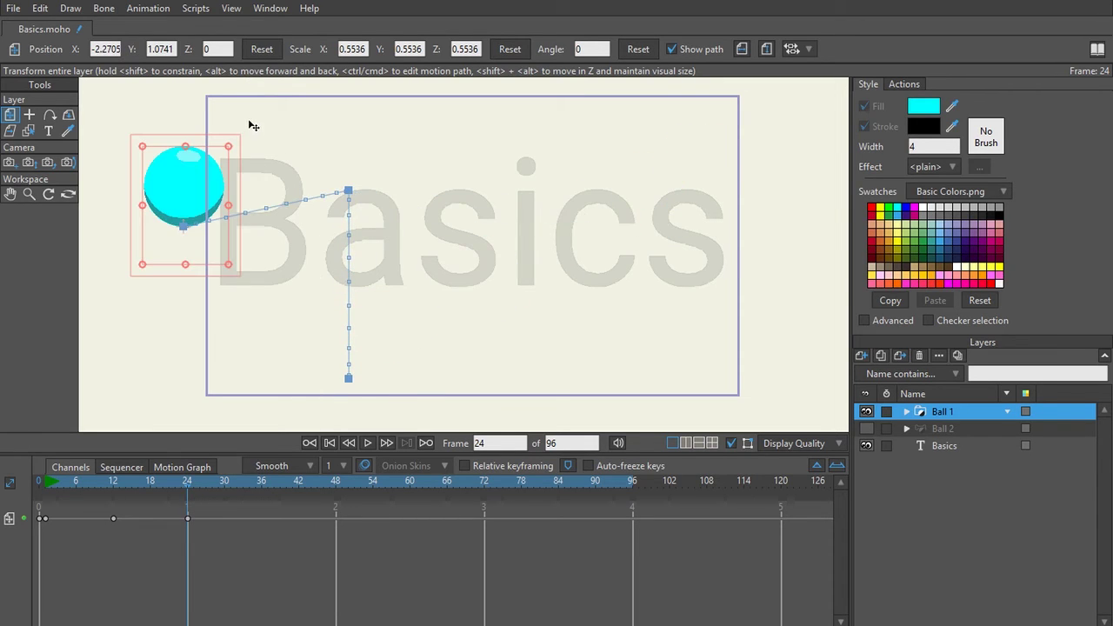
key("ctrl+z")
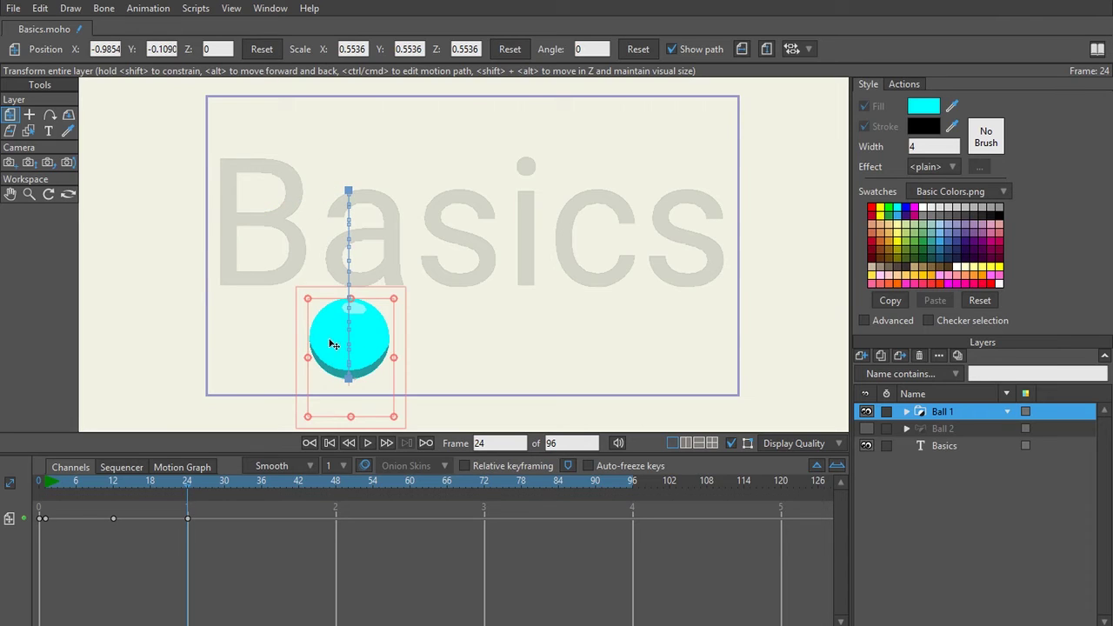
key("ctrl+z")
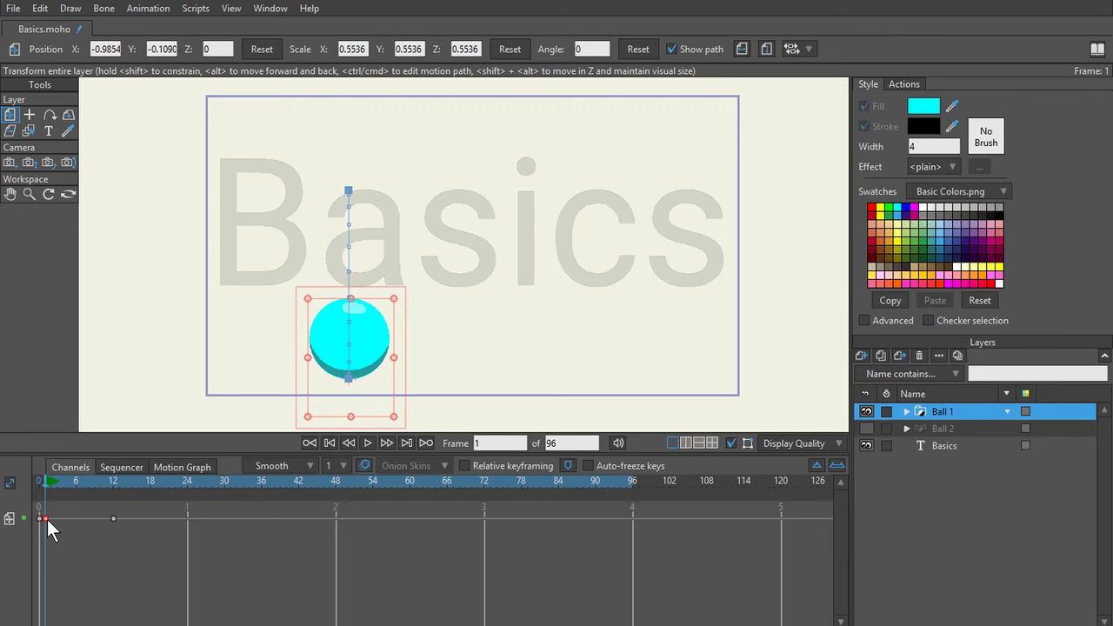
Restore the ball's landing keyframe at frame 24 by pasting it.
left_click_drag(87, 481, 45, 487)
left_click(189, 481)
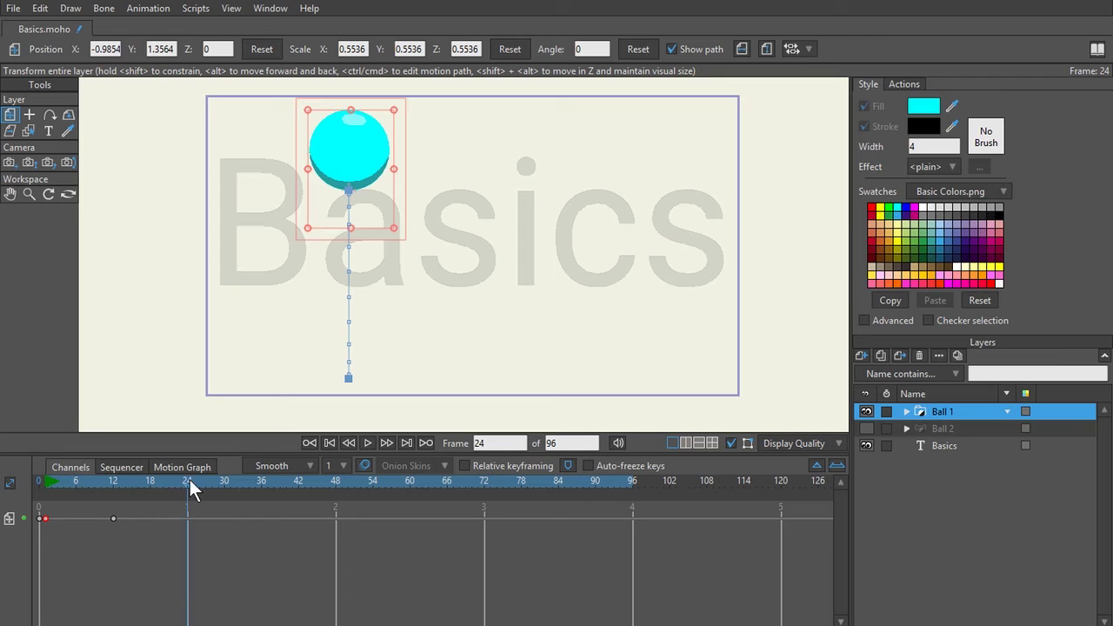
key("ctrl+v")
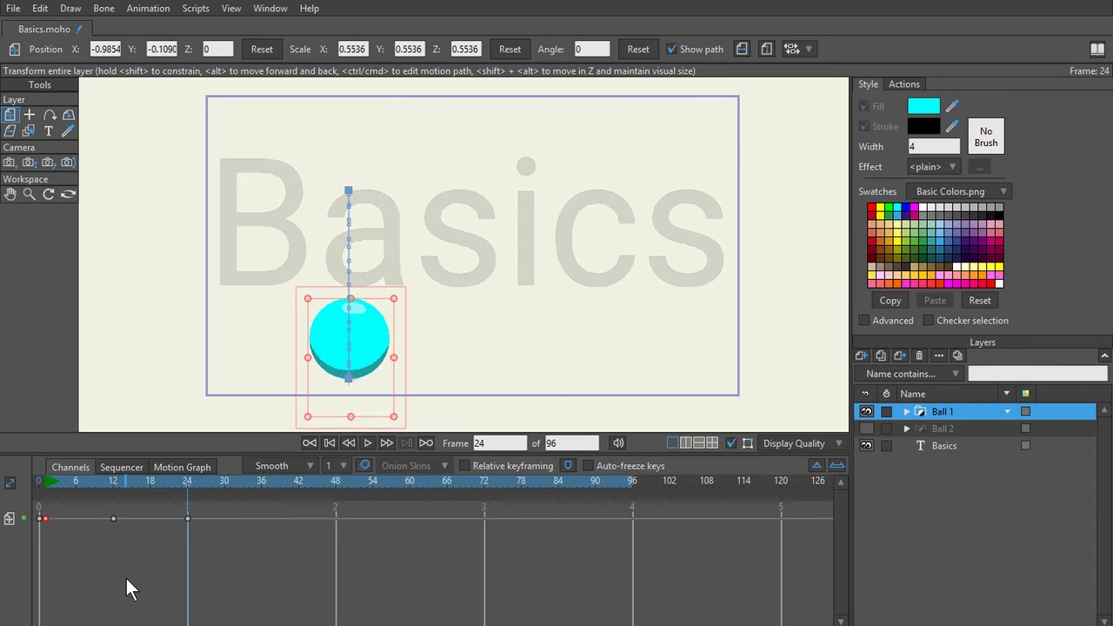
Preview the bounce from the first frame, then set the animation end to frame 24.
left_click_drag(149, 492, 47, 493)
left_click(360, 444)
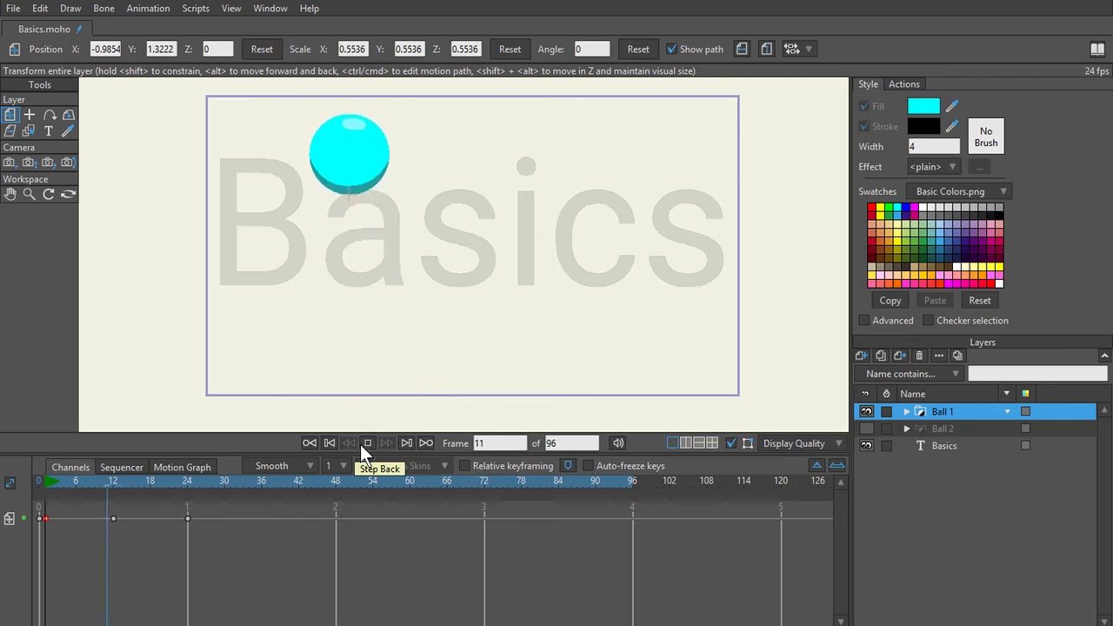
left_click(360, 445)
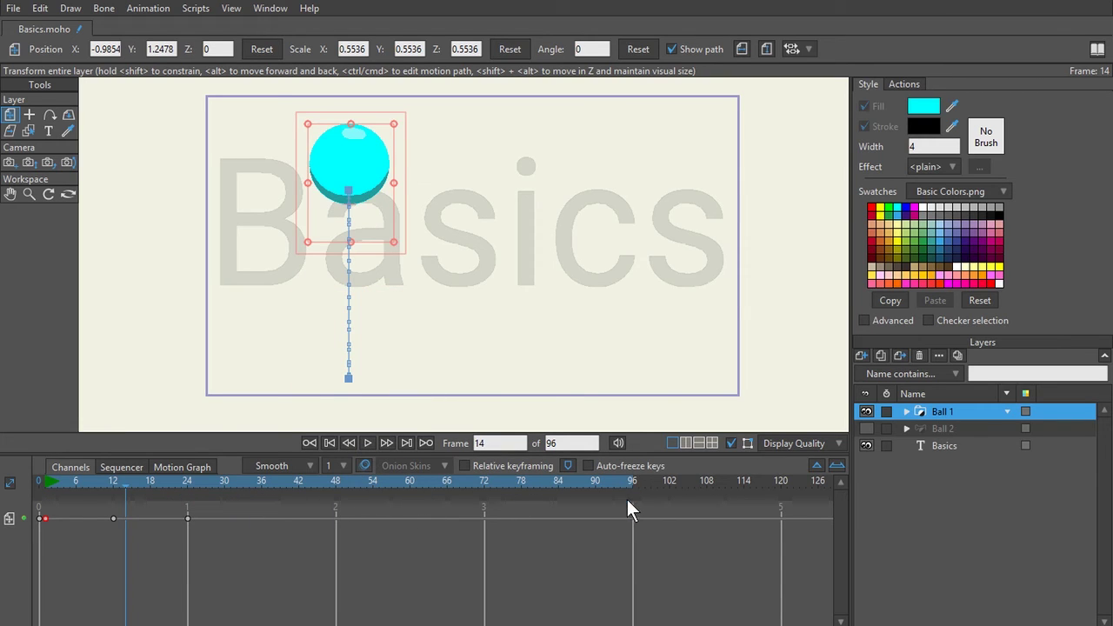
left_click(366, 445)
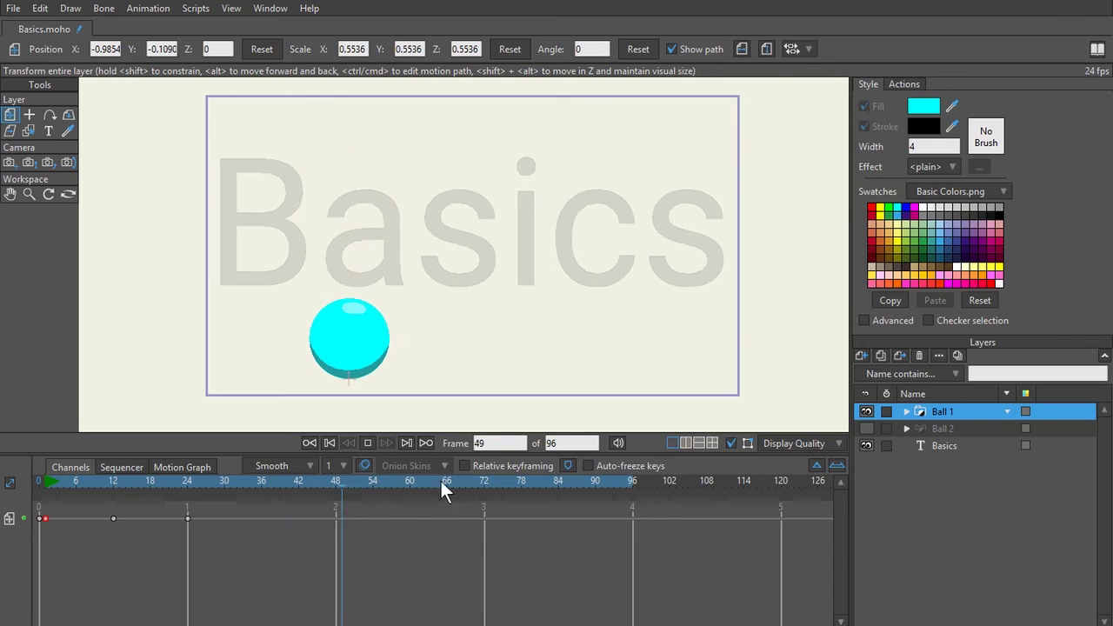
left_click(367, 444)
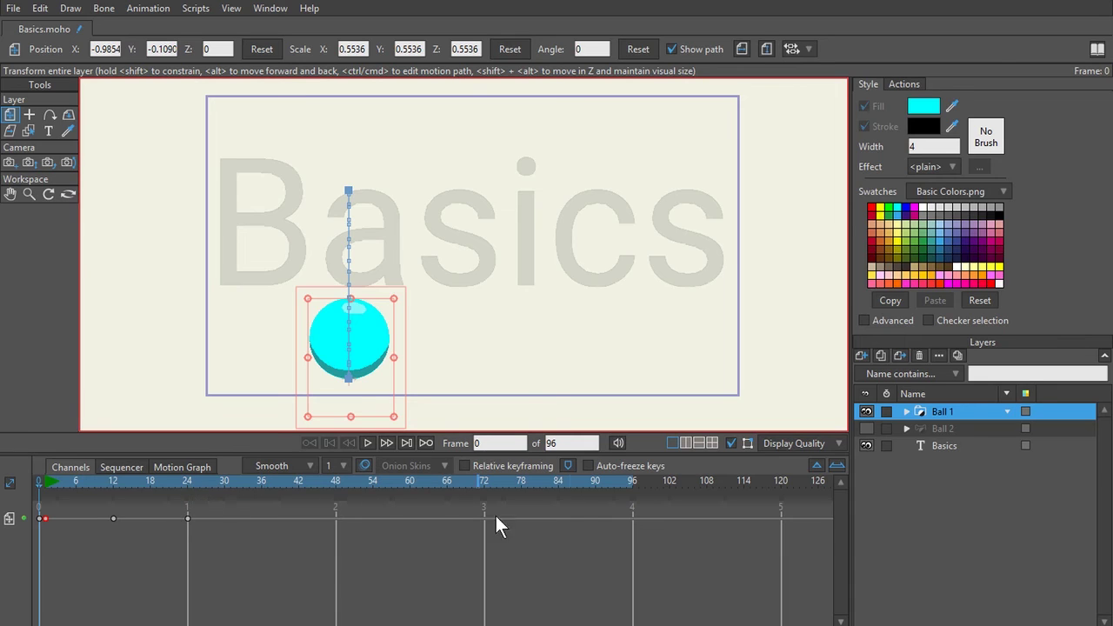
left_click(187, 486, "ctrl")
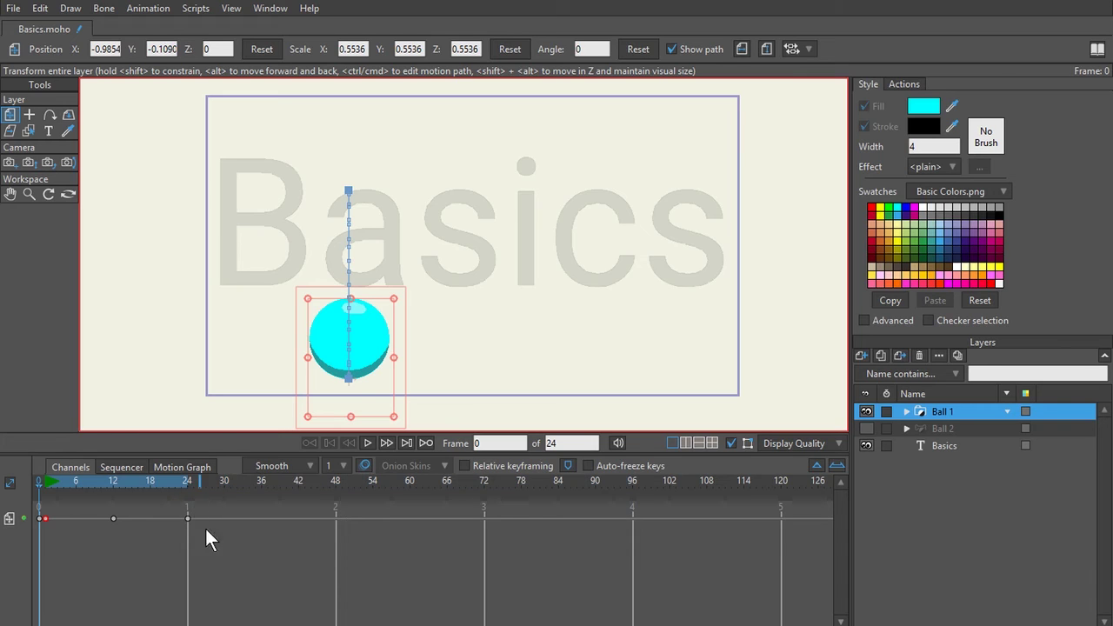
left_click(631, 484, "ctrl")
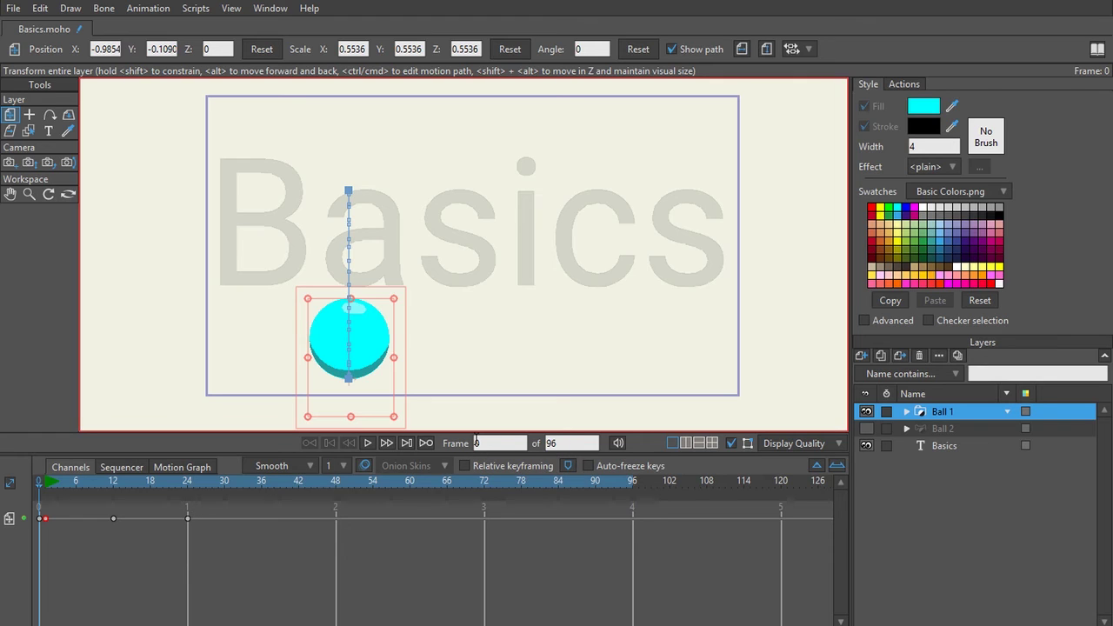
double_click(574, 444)
type("24")
key("Return")
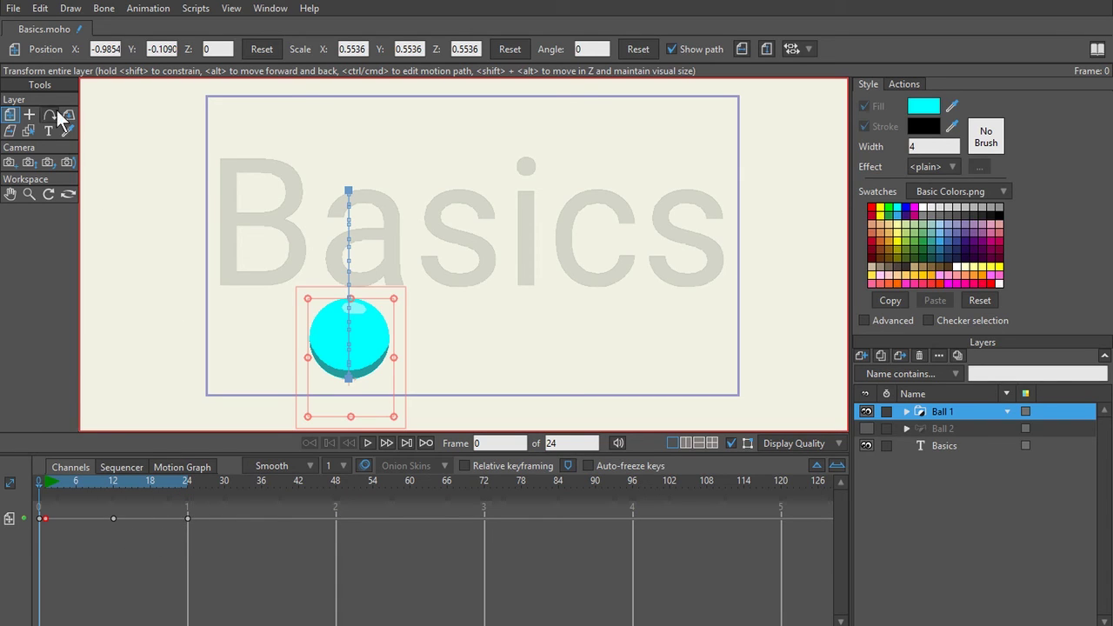
left_click(13, 8)
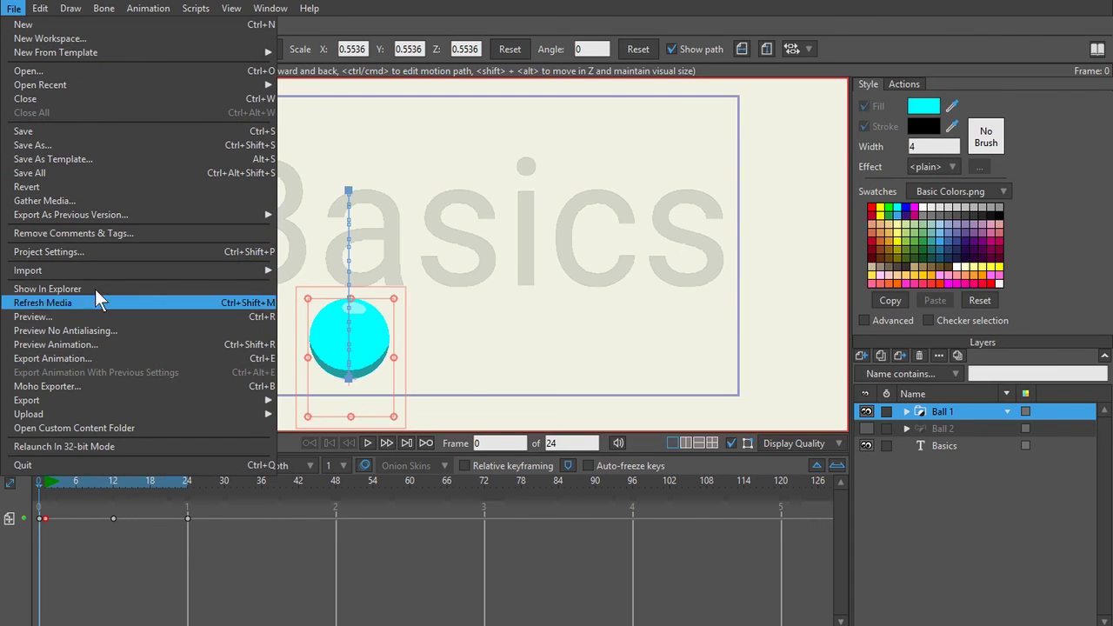
left_click(322, 341)
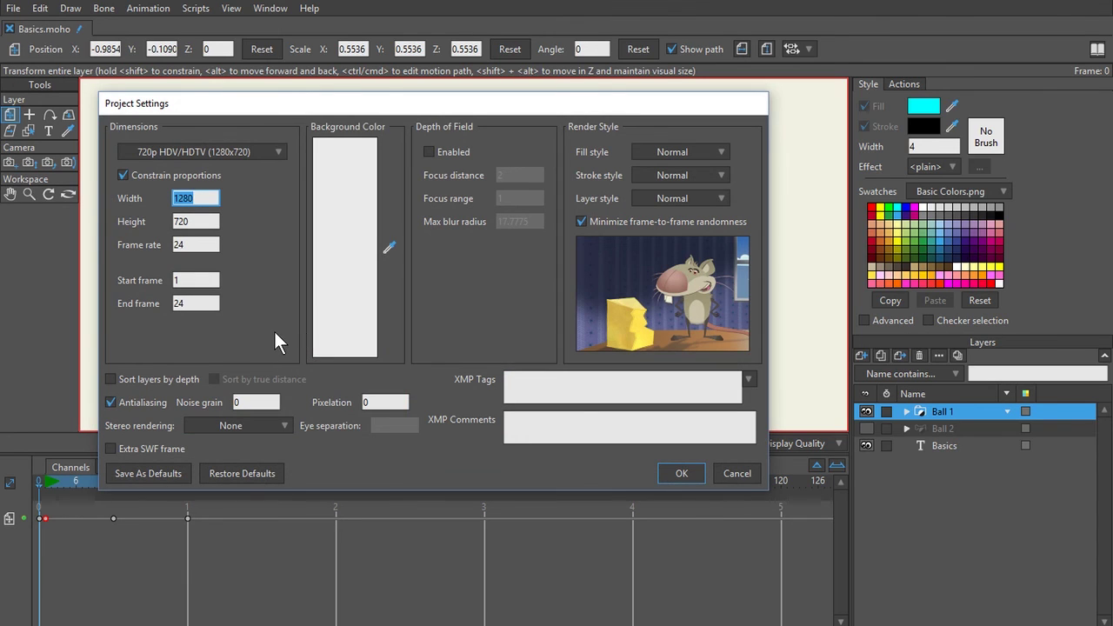
double_click(201, 245)
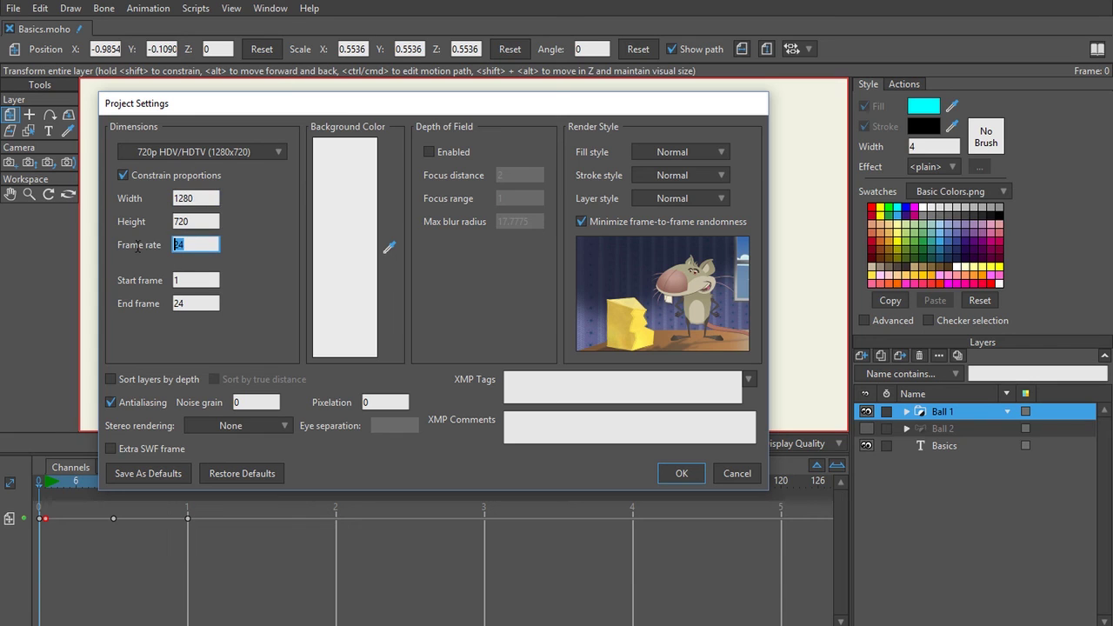
left_click(682, 474)
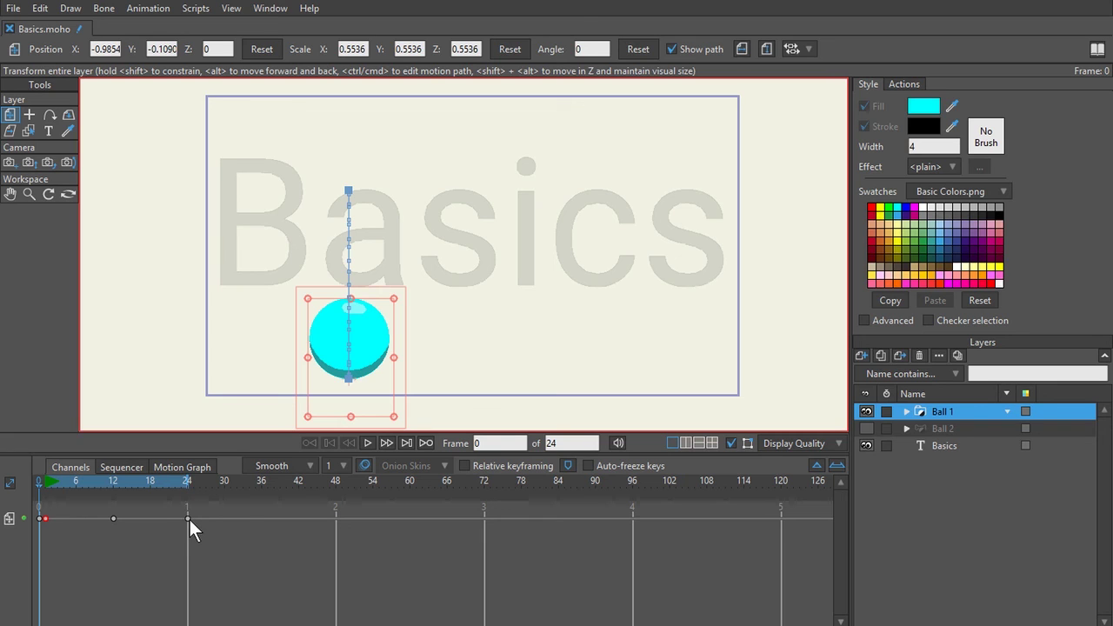
Play, stop and rewind to frame 0, then replay the 24-frame bounce.
left_click(368, 443)
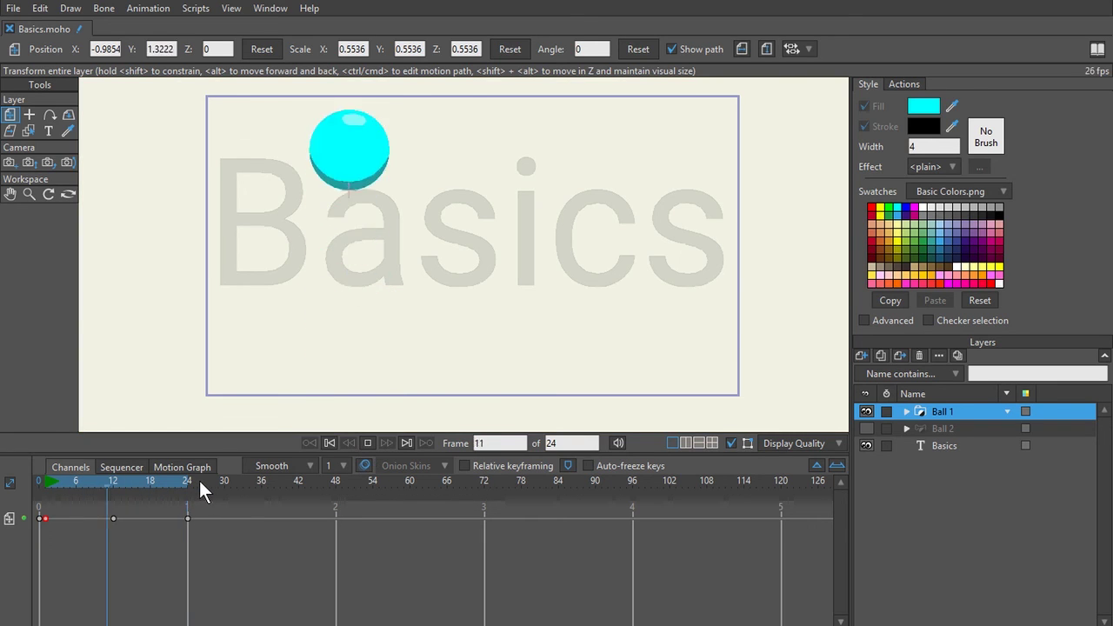
left_click(368, 443)
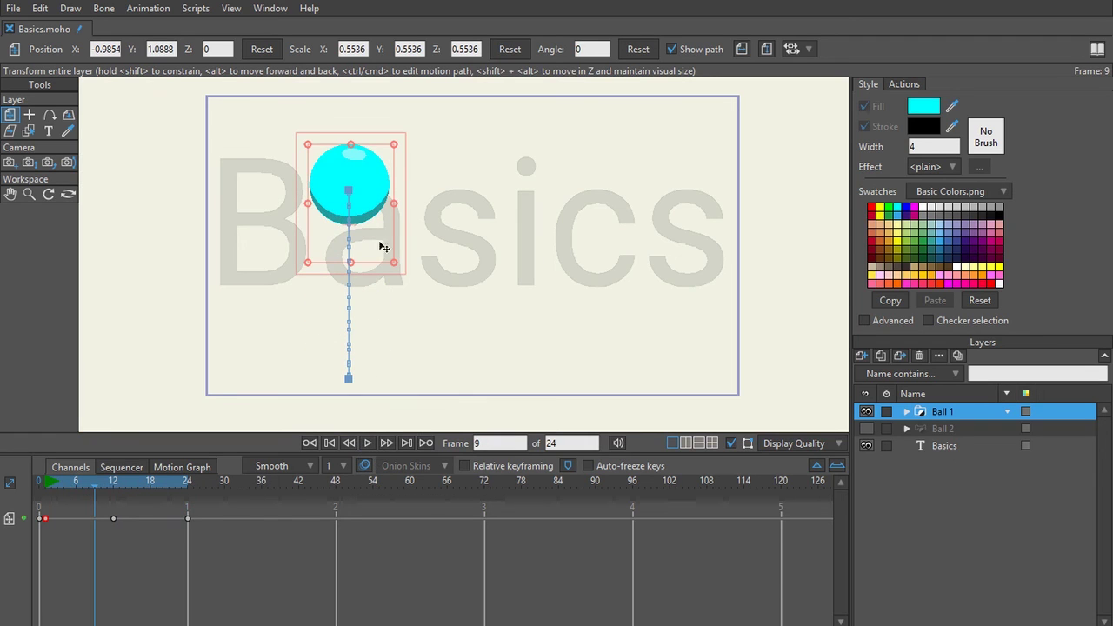
left_click(331, 443)
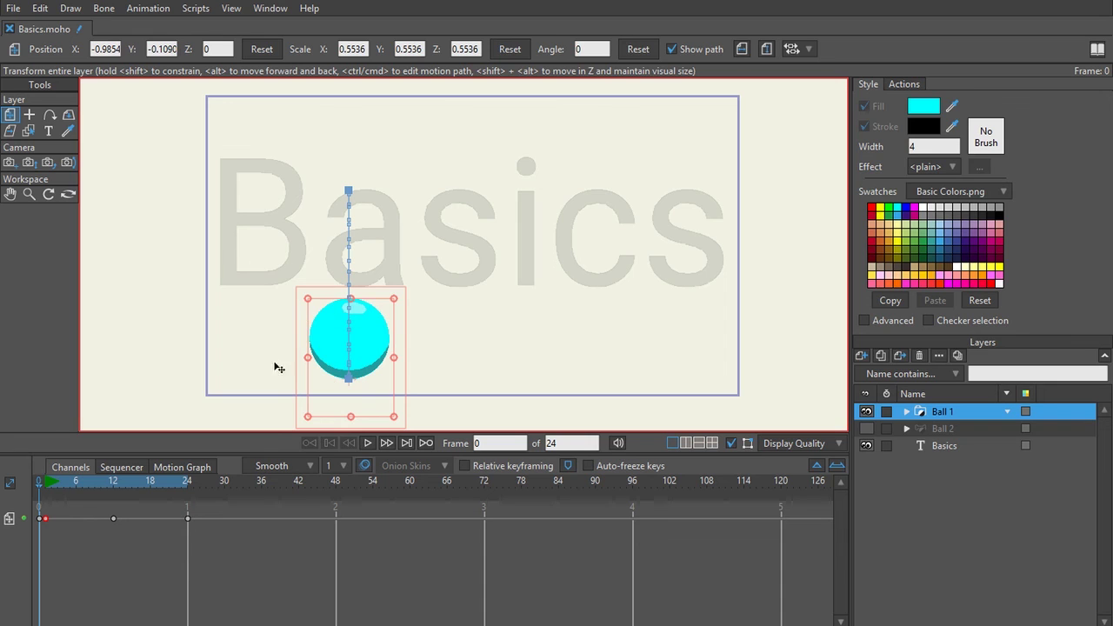
left_click(369, 441)
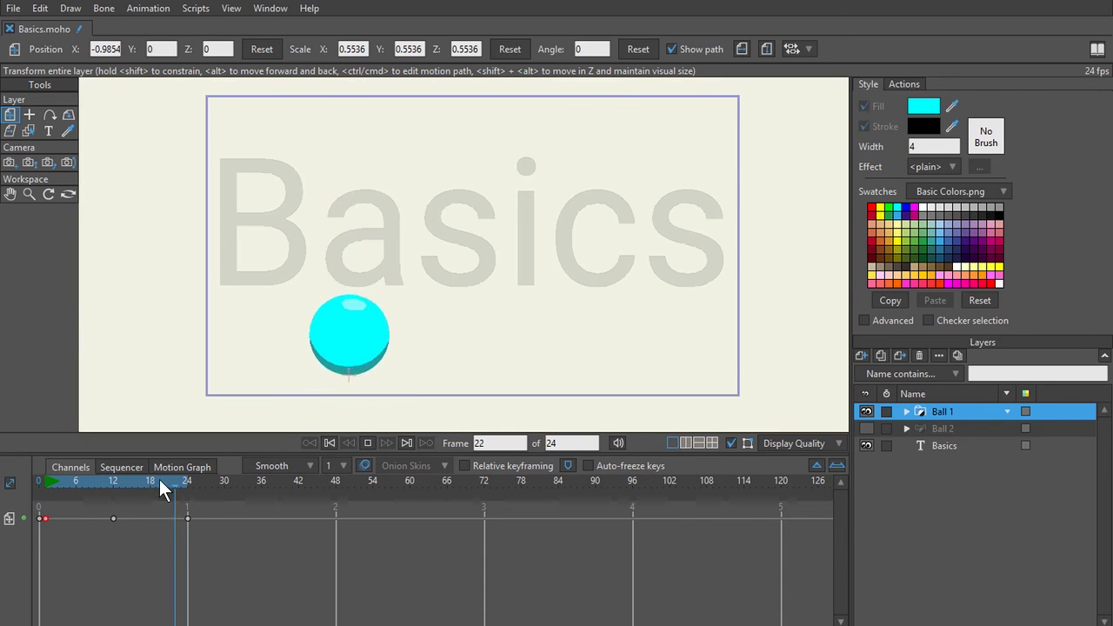